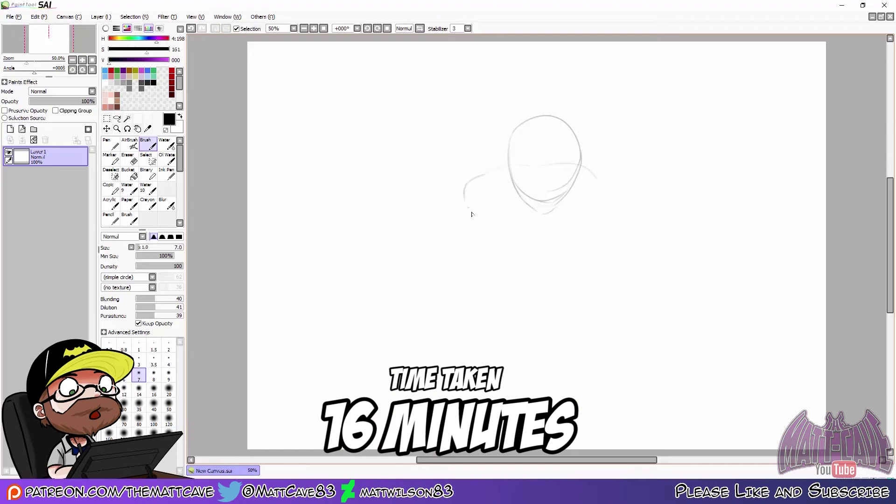
# Sketch the hip and groin curves below the torso and rough in the bent near thigh down to the knee
pyautogui.hotkey('ctrl', 'z')
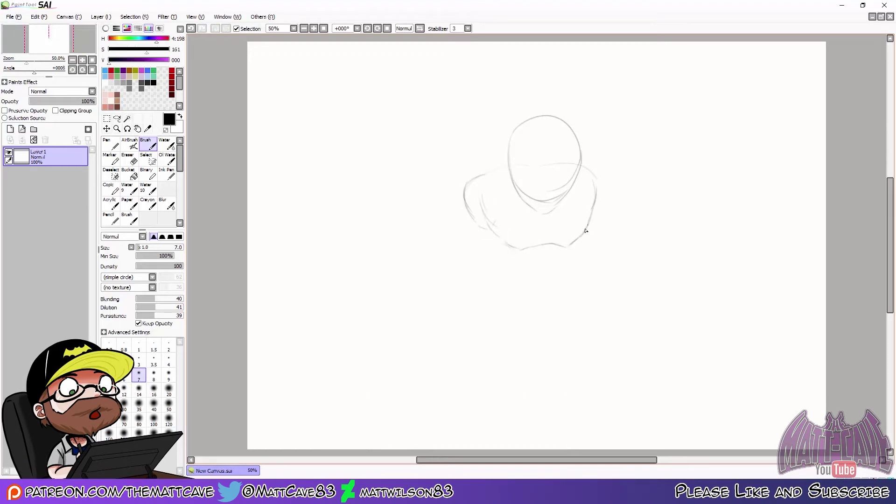
pyautogui.hotkey('ctrl', 'z')
pyautogui.moveTo(500, 256)
pyautogui.mouseDown()
pyautogui.moveTo(534, 281)
pyautogui.moveTo(553, 273)
pyautogui.mouseUp()
pyautogui.moveTo(475, 224); pyautogui.dragTo(460, 275)
pyautogui.moveTo(484, 253)
pyautogui.mouseDown()
pyautogui.moveTo(500, 258)
pyautogui.moveTo(553, 345)
pyautogui.mouseUp()
pyautogui.moveTo(460, 269); pyautogui.dragTo(515, 350)
pyautogui.hotkey('ctrl', 'z')
pyautogui.moveTo(525, 355); pyautogui.dragTo(549, 347)
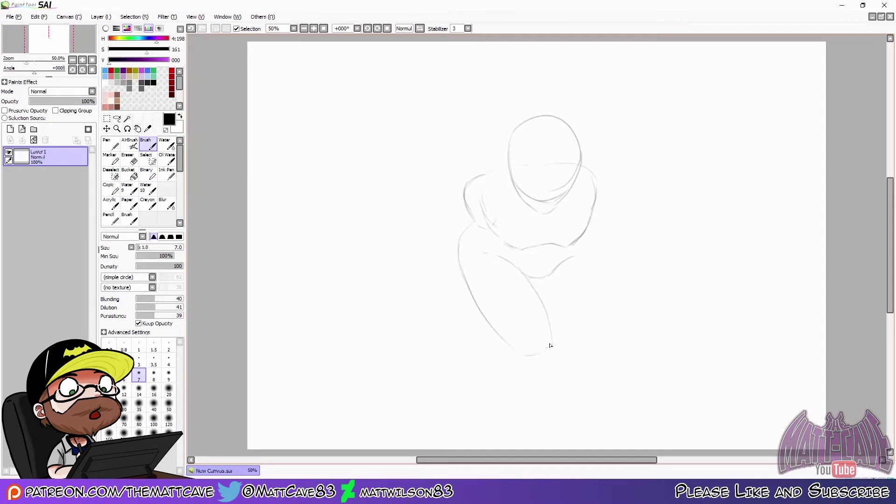
# Sketch the far thigh's outer contour from the hip and strengthen the lines along the lower torso
pyautogui.moveTo(579, 260); pyautogui.dragTo(573, 338)
pyautogui.hotkey('ctrl', 'z')
pyautogui.moveTo(579, 261); pyautogui.dragTo(572, 348)
pyautogui.hotkey('ctrl', 'z')
pyautogui.moveTo(578, 258); pyautogui.dragTo(573, 334)
pyautogui.moveTo(552, 227); pyautogui.dragTo(577, 255)
pyautogui.moveTo(490, 229)
pyautogui.mouseDown()
pyautogui.moveTo(531, 252)
pyautogui.moveTo(567, 236)
pyautogui.moveTo(584, 264)
pyautogui.moveTo(581, 331)
pyautogui.mouseUp()
# Redraw the far thigh's outer contour as a single curve tapering from the hip toward the knee
pyautogui.press('e')
pyautogui.press('b')
pyautogui.hotkey('ctrl', 'z')
pyautogui.moveTo(569, 252); pyautogui.dragTo(560, 258)
pyautogui.hotkey('ctrl', 'z')
pyautogui.moveTo(567, 257)
pyautogui.mouseDown()
pyautogui.moveTo(574, 312)
pyautogui.moveTo(565, 340)
pyautogui.mouseUp()
pyautogui.hotkey('ctrl', 'z')
pyautogui.moveTo(566, 259); pyautogui.dragTo(558, 337)
# Darken the near thigh's outer contour from the hip to the knee and erase its stray outer lines
pyautogui.moveTo(476, 223); pyautogui.dragTo(464, 275)
pyautogui.hotkey('ctrl', 'z')
pyautogui.hotkey('ctrl', 'z')
pyautogui.moveTo(474, 223)
pyautogui.mouseDown()
pyautogui.moveTo(460, 268)
pyautogui.moveTo(526, 358)
pyautogui.mouseUp()
pyautogui.press('e')
pyautogui.moveTo(453, 252)
pyautogui.mouseDown()
pyautogui.moveTo(470, 295)
pyautogui.moveTo(501, 326)
pyautogui.moveTo(497, 220)
pyautogui.moveTo(485, 289)
pyautogui.moveTo(474, 284)
pyautogui.moveTo(476, 292)
pyautogui.moveTo(470, 276)
pyautogui.moveTo(526, 358)
pyautogui.mouseUp()
pyautogui.click(154, 147)
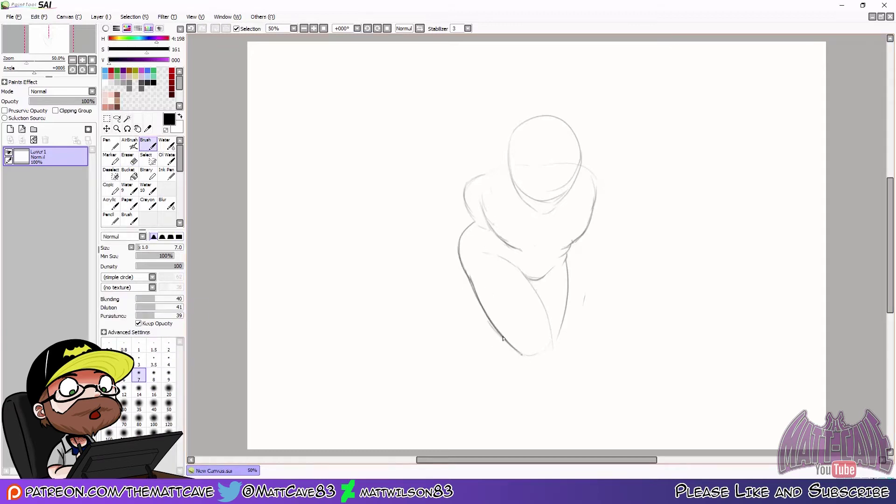
# Darken the near thigh's inner contour from the groin to the knee and clean up the outer edge
pyautogui.moveTo(488, 254); pyautogui.dragTo(541, 303)
pyautogui.hotkey('ctrl', 'z')
pyautogui.moveTo(515, 265)
pyautogui.mouseDown()
pyautogui.moveTo(552, 321)
pyautogui.moveTo(554, 350)
pyautogui.mouseUp()
pyautogui.press('e')
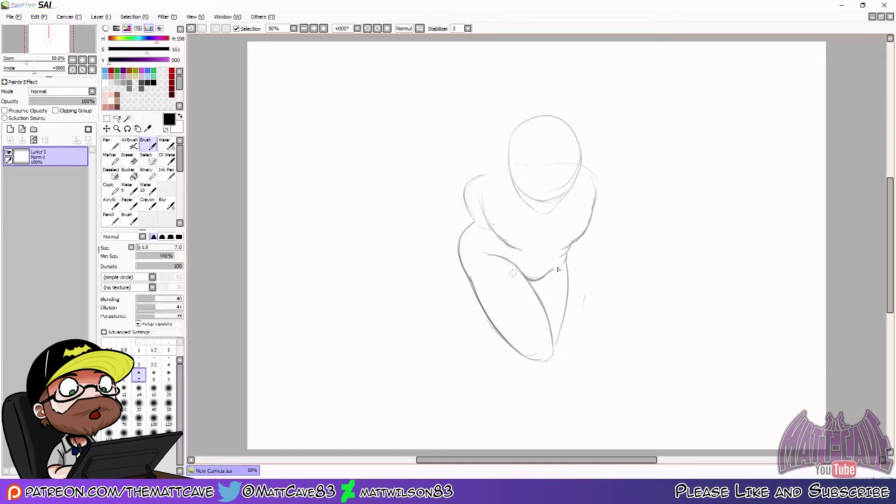
pyautogui.moveTo(463, 264)
pyautogui.mouseDown()
pyautogui.moveTo(474, 222)
pyautogui.moveTo(461, 267)
pyautogui.mouseUp()
pyautogui.press('b')
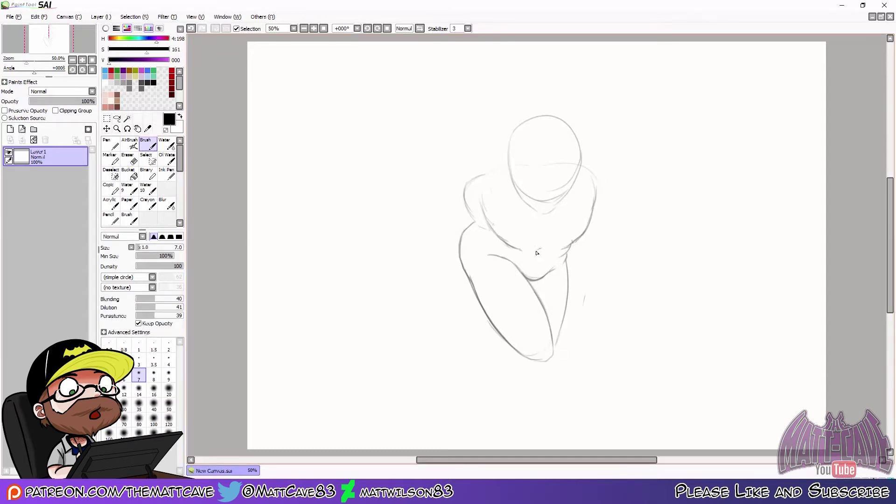
# Sketch the two rounded bust contours over the front of the torso
pyautogui.moveTo(466, 232); pyautogui.dragTo(520, 216)
pyautogui.hotkey('ctrl', 'z')
pyautogui.hotkey('ctrl', 'z')
pyautogui.press('e')
pyautogui.click(151, 145)
pyautogui.moveTo(481, 201)
pyautogui.mouseDown()
pyautogui.moveTo(494, 257)
pyautogui.moveTo(523, 265)
pyautogui.moveTo(534, 226)
pyautogui.moveTo(499, 263)
pyautogui.mouseUp()
pyautogui.moveTo(537, 235); pyautogui.dragTo(572, 254)
pyautogui.moveTo(591, 206); pyautogui.dragTo(567, 268)
pyautogui.moveTo(587, 224)
pyautogui.mouseDown()
pyautogui.moveTo(543, 266)
pyautogui.moveTo(511, 267)
pyautogui.moveTo(530, 251)
pyautogui.moveTo(492, 221)
pyautogui.moveTo(521, 250)
pyautogui.mouseUp()
# Erase the old torso lines crossing the bust contours
pyautogui.click(132, 159)
pyautogui.moveTo(496, 256)
pyautogui.mouseDown()
pyautogui.moveTo(513, 261)
pyautogui.moveTo(540, 248)
pyautogui.mouseUp()
pyautogui.moveTo(582, 232); pyautogui.dragTo(561, 255)
pyautogui.click(152, 144)
pyautogui.hotkey('ctrl', 'z')
# Draw both rounded shoulders with collarbone lines and erase the old shoulder lines
pyautogui.moveTo(580, 171)
pyautogui.mouseDown()
pyautogui.moveTo(596, 188)
pyautogui.moveTo(593, 227)
pyautogui.moveTo(610, 212)
pyautogui.mouseUp()
pyautogui.hotkey('ctrl', 'z')
pyautogui.moveTo(463, 199); pyautogui.dragTo(482, 218)
pyautogui.moveTo(507, 165)
pyautogui.mouseDown()
pyautogui.moveTo(462, 200)
pyautogui.moveTo(471, 184)
pyautogui.mouseUp()
pyautogui.press('e')
pyautogui.moveTo(466, 191)
pyautogui.mouseDown()
pyautogui.moveTo(469, 207)
pyautogui.moveTo(466, 196)
pyautogui.mouseUp()
pyautogui.moveTo(594, 184)
pyautogui.mouseDown()
pyautogui.moveTo(594, 198)
pyautogui.moveTo(594, 167)
pyautogui.moveTo(558, 211)
pyautogui.mouseUp()
pyautogui.press('b')
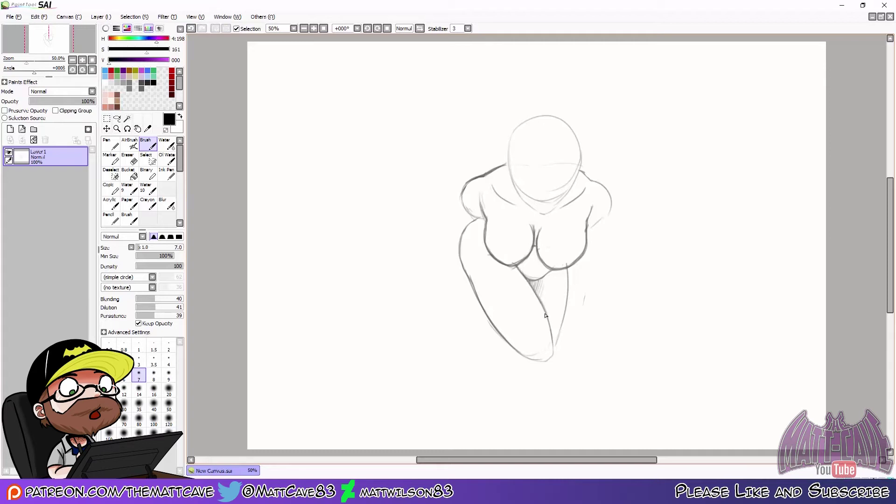
# Refine the underside of the bust and clean up the armpit lines
pyautogui.press('e')
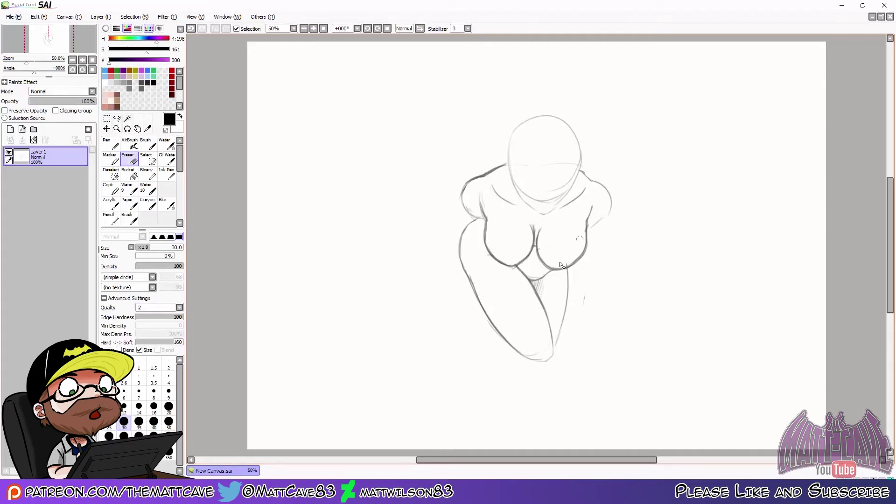
pyautogui.press('b')
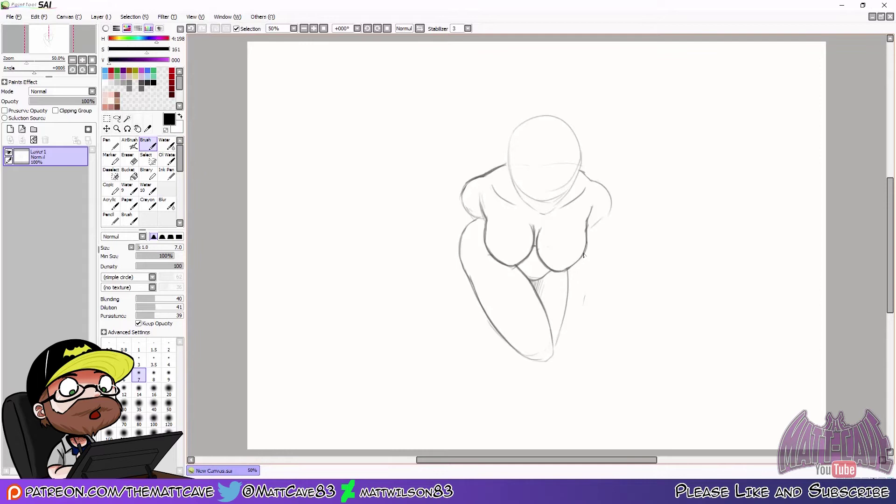
pyautogui.click(129, 160)
pyautogui.moveTo(594, 205); pyautogui.dragTo(589, 222)
pyautogui.moveTo(483, 190); pyautogui.dragTo(481, 202)
pyautogui.click(147, 144)
pyautogui.hotkey('ctrl', 't')
pyautogui.moveTo(565, 363)
pyautogui.mouseDown()
pyautogui.moveTo(551, 331)
pyautogui.moveTo(548, 340)
pyautogui.mouseUp()
pyautogui.press('Return')
pyautogui.hotkey('ctrl', 't')
pyautogui.moveTo(376, 328); pyautogui.dragTo(666, 104)
pyautogui.moveTo(521, 215); pyautogui.dragTo(454, 304)
pyautogui.moveTo(533, 184); pyautogui.dragTo(610, 59)
pyautogui.moveTo(528, 196); pyautogui.dragTo(567, 198)
pyautogui.moveTo(418, 431)
pyautogui.mouseDown()
pyautogui.moveTo(483, 326)
pyautogui.moveTo(501, 322)
pyautogui.mouseUp()
pyautogui.click(150, 302)
# Enlarge and reposition the whole sketch with Transform, flipping it horizontally and vertically while adjusting, and restore its upright orientation
pyautogui.hotkey('ctrl', 't')
pyautogui.click(149, 334)
pyautogui.click(149, 345)
pyautogui.moveTo(494, 270); pyautogui.dragTo(497, 253)
pyautogui.moveTo(447, 323); pyautogui.dragTo(417, 371)
pyautogui.moveTo(566, 256); pyautogui.dragTo(576, 273)
pyautogui.moveTo(611, 91); pyautogui.dragTo(616, 85)
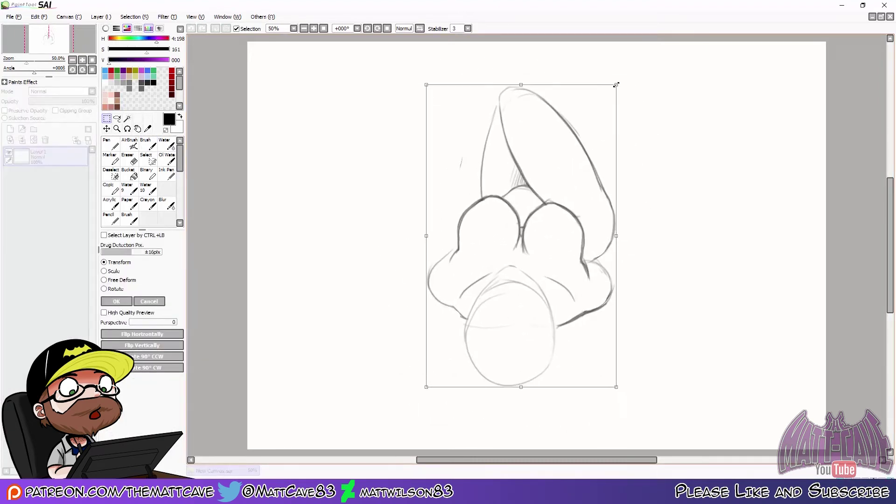
pyautogui.click(150, 335)
pyautogui.click(149, 345)
pyautogui.press('Return')
# Sketch the supporting arm in front of the near thigh, from the shoulder down to the wrist
pyautogui.click(153, 148)
pyautogui.moveTo(432, 180); pyautogui.dragTo(411, 280)
pyautogui.moveTo(457, 233); pyautogui.dragTo(444, 275)
pyautogui.moveTo(448, 246); pyautogui.dragTo(402, 301)
pyautogui.moveTo(413, 264); pyautogui.dragTo(386, 369)
pyautogui.moveTo(447, 264); pyautogui.dragTo(413, 365)
pyautogui.moveTo(418, 353); pyautogui.dragTo(398, 410)
# Sketch the contours of the other arm and the foot showing behind the near thigh
pyautogui.moveTo(612, 204)
pyautogui.mouseDown()
pyautogui.moveTo(586, 261)
pyautogui.moveTo(608, 334)
pyautogui.mouseUp()
pyautogui.moveTo(586, 262); pyautogui.dragTo(595, 357)
pyautogui.moveTo(563, 282); pyautogui.dragTo(596, 354)
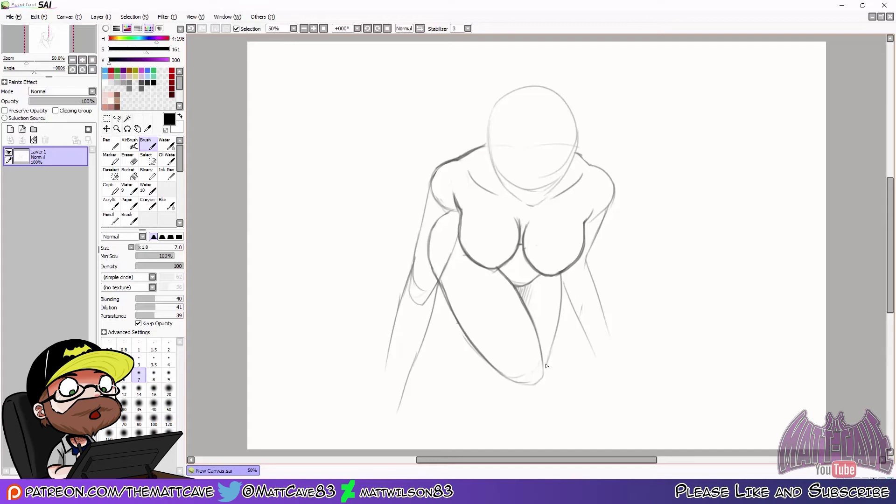
pyautogui.moveTo(449, 331); pyautogui.dragTo(464, 358)
# Erase the hip, shoulder and guide lines overlapping the two arms
pyautogui.press('e')
pyautogui.moveTo(457, 215)
pyautogui.mouseDown()
pyautogui.moveTo(444, 203)
pyautogui.moveTo(446, 210)
pyautogui.mouseUp()
pyautogui.moveTo(436, 187); pyautogui.dragTo(415, 315)
pyautogui.moveTo(582, 305); pyautogui.dragTo(594, 354)
# Redraw the arm beside the far thigh with longer forearm contours and erase its old lines
pyautogui.click(149, 142)
pyautogui.hotkey('ctrl', 'z')
pyautogui.moveTo(563, 282); pyautogui.dragTo(601, 373)
pyautogui.hotkey('ctrl', 'z')
pyautogui.moveTo(587, 255); pyautogui.dragTo(625, 379)
pyautogui.press('e')
pyautogui.moveTo(607, 333); pyautogui.dragTo(590, 277)
pyautogui.moveTo(574, 313); pyautogui.dragTo(565, 280)
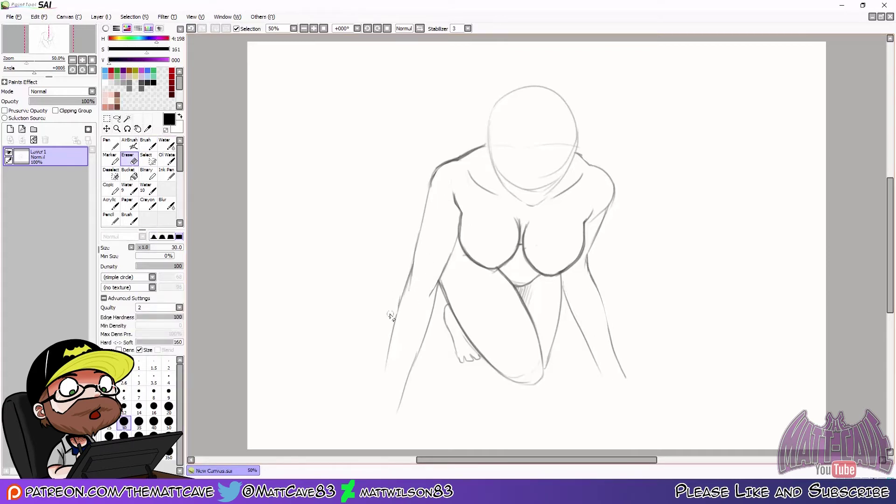
# Strengthen and extend the forearm contours beside the near thigh down to the wrist
pyautogui.press('b')
pyautogui.moveTo(398, 327); pyautogui.dragTo(378, 398)
pyautogui.moveTo(441, 283)
pyautogui.mouseDown()
pyautogui.moveTo(404, 388)
pyautogui.moveTo(419, 337)
pyautogui.mouseUp()
pyautogui.press('e')
pyautogui.click(149, 145)
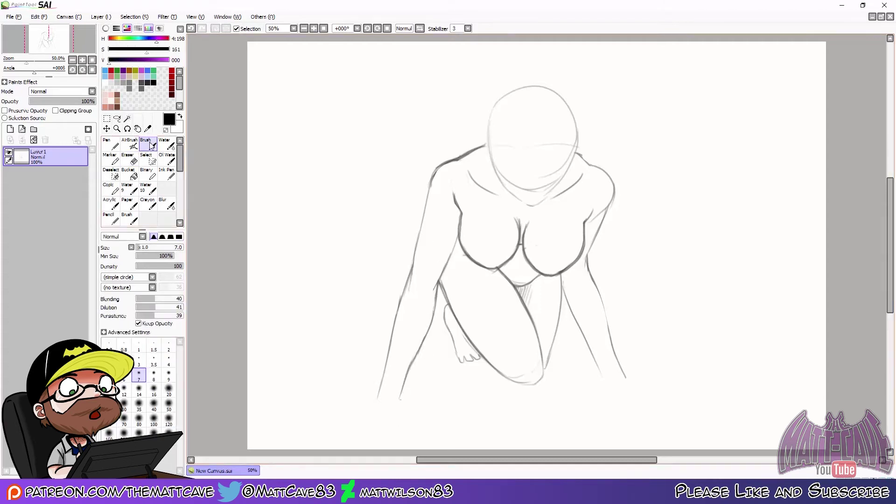
# Sketch both hands planted flat on the ground with spread fingers at the ends of the forearms
pyautogui.moveTo(386, 377); pyautogui.dragTo(368, 408)
pyautogui.moveTo(402, 388); pyautogui.dragTo(425, 432)
pyautogui.press('e')
pyautogui.moveTo(380, 389); pyautogui.dragTo(372, 406)
pyautogui.press('b')
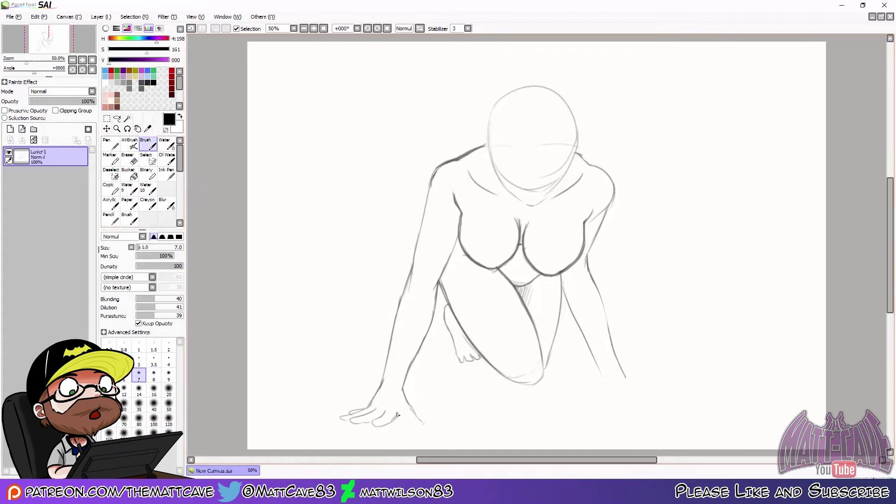
pyautogui.hotkey('ctrl', 'z')
pyautogui.moveTo(661, 392)
pyautogui.mouseDown()
pyautogui.moveTo(656, 368)
pyautogui.moveTo(640, 395)
pyautogui.moveTo(656, 390)
pyautogui.mouseUp()
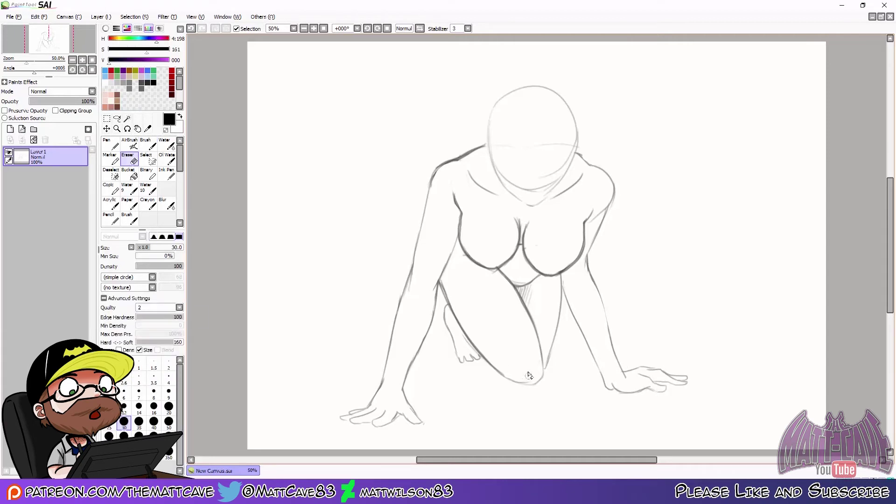
# Clean up the near knee's contour and erase the construction lines at the groin and across the face
pyautogui.moveTo(514, 386); pyautogui.dragTo(542, 356)
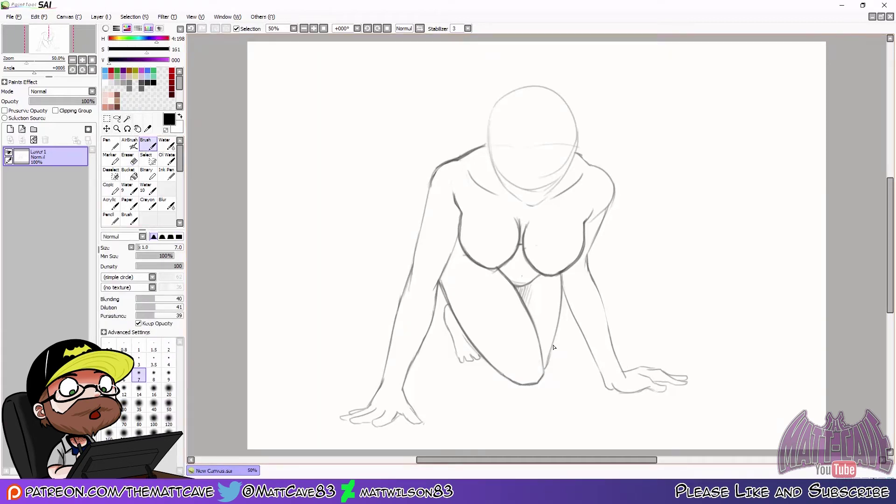
pyautogui.click(131, 159)
pyautogui.moveTo(513, 281); pyautogui.dragTo(525, 281)
pyautogui.moveTo(500, 155)
pyautogui.mouseDown()
pyautogui.moveTo(531, 188)
pyautogui.moveTo(573, 144)
pyautogui.moveTo(551, 195)
pyautogui.mouseUp()
# Draw the face contour with the hair framing one side and erase the overlapping lines of the head circle
pyautogui.click(144, 146)
pyautogui.moveTo(489, 145)
pyautogui.mouseDown()
pyautogui.moveTo(502, 182)
pyautogui.moveTo(522, 201)
pyautogui.mouseUp()
pyautogui.hotkey('ctrl', 'z')
pyautogui.moveTo(488, 110); pyautogui.dragTo(508, 188)
pyautogui.moveTo(505, 146); pyautogui.dragTo(506, 187)
pyautogui.click(131, 159)
pyautogui.moveTo(491, 118); pyautogui.dragTo(498, 179)
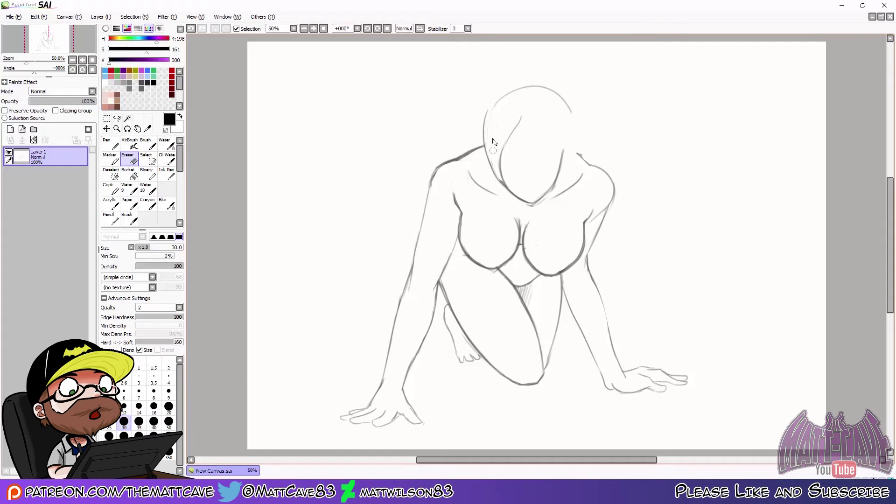
# Draw the face's other side down to the chin and erase the leftover head outline around it
pyautogui.moveTo(516, 89); pyautogui.dragTo(494, 107)
pyautogui.click(144, 145)
pyautogui.moveTo(564, 107); pyautogui.dragTo(551, 194)
pyautogui.click(131, 159)
pyautogui.moveTo(564, 149); pyautogui.dragTo(551, 193)
# Outline the hair's outer volume over the head and down both sides, ending in flicked strands
pyautogui.click(149, 144)
pyautogui.press('e')
pyautogui.press('b')
pyautogui.moveTo(519, 87)
pyautogui.mouseDown()
pyautogui.moveTo(571, 112)
pyautogui.moveTo(483, 121)
pyautogui.mouseUp()
pyautogui.moveTo(567, 112); pyautogui.dragTo(543, 92)
pyautogui.hotkey('ctrl', 'z')
pyautogui.moveTo(569, 155)
pyautogui.mouseDown()
pyautogui.moveTo(615, 285)
pyautogui.moveTo(636, 311)
pyautogui.mouseUp()
pyautogui.moveTo(591, 225); pyautogui.dragTo(633, 302)
pyautogui.moveTo(568, 87); pyautogui.dragTo(616, 151)
pyautogui.hotkey('ctrl', 'z')
pyautogui.moveTo(550, 82); pyautogui.dragTo(593, 146)
pyautogui.hotkey('ctrl', 'z')
pyautogui.moveTo(492, 89); pyautogui.dragTo(560, 85)
pyautogui.moveTo(560, 86); pyautogui.dragTo(624, 151)
# Draw long hair strands flowing over one shoulder beside the arm and curved locks over the other shoulder
pyautogui.moveTo(578, 133)
pyautogui.mouseDown()
pyautogui.moveTo(608, 172)
pyautogui.moveTo(616, 213)
pyautogui.moveTo(666, 294)
pyautogui.mouseUp()
pyautogui.hotkey('ctrl', 'z')
pyautogui.moveTo(619, 220); pyautogui.dragTo(658, 329)
pyautogui.moveTo(492, 171); pyautogui.dragTo(449, 162)
pyautogui.hotkey('ctrl', 'z')
pyautogui.moveTo(480, 171)
pyautogui.mouseDown()
pyautogui.moveTo(466, 173)
pyautogui.moveTo(453, 160)
pyautogui.mouseUp()
pyautogui.moveTo(492, 88); pyautogui.dragTo(415, 178)
pyautogui.hotkey('ctrl', 'z')
pyautogui.moveTo(593, 226); pyautogui.dragTo(654, 343)
pyautogui.moveTo(639, 268)
pyautogui.mouseDown()
pyautogui.moveTo(653, 363)
pyautogui.moveTo(659, 328)
pyautogui.moveTo(659, 339)
pyautogui.mouseUp()
# Erase the shoulder, neck and upper arm lines that run underneath the hair
pyautogui.press('e')
pyautogui.press('n')
pyautogui.press('b')
pyautogui.press('e')
pyautogui.moveTo(601, 222); pyautogui.dragTo(614, 205)
pyautogui.moveTo(585, 176); pyautogui.dragTo(579, 156)
pyautogui.moveTo(589, 204)
pyautogui.mouseDown()
pyautogui.moveTo(595, 231)
pyautogui.moveTo(584, 228)
pyautogui.mouseUp()
pyautogui.moveTo(579, 180); pyautogui.dragTo(570, 186)
pyautogui.hotkey('ctrl', 'z')
pyautogui.moveTo(473, 177); pyautogui.dragTo(471, 178)
pyautogui.moveTo(457, 159); pyautogui.dragTo(460, 156)
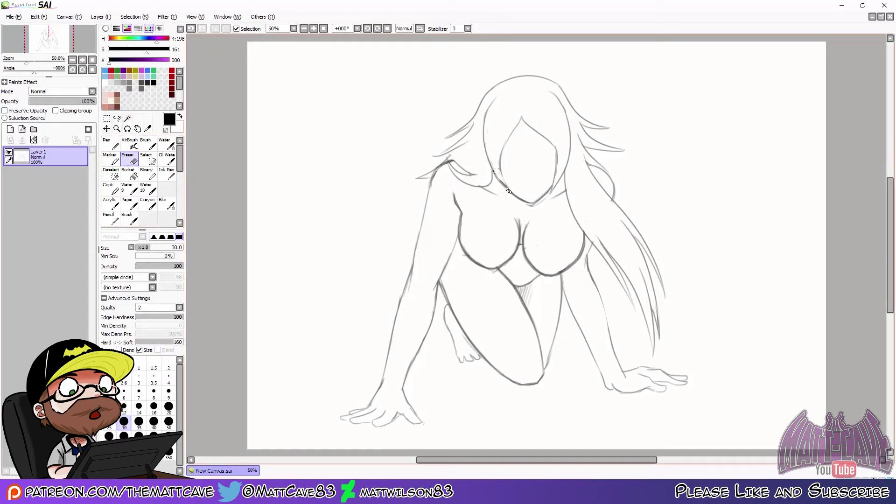
# Add hanging hair tips inside the arm below the chest and beside the bent thigh
pyautogui.press('b')
pyautogui.moveTo(605, 168); pyautogui.dragTo(621, 179)
pyautogui.moveTo(603, 255); pyautogui.dragTo(600, 290)
pyautogui.moveTo(595, 259); pyautogui.dragTo(606, 293)
pyautogui.moveTo(566, 319); pyautogui.dragTo(550, 359)
pyautogui.moveTo(579, 320); pyautogui.dragTo(562, 353)
# Redraw the hair parting across the forehead and erase the previous fringe line
pyautogui.moveTo(515, 116); pyautogui.dragTo(556, 144)
pyautogui.click(128, 159)
pyautogui.moveTo(522, 117); pyautogui.dragTo(509, 140)
pyautogui.click(150, 143)
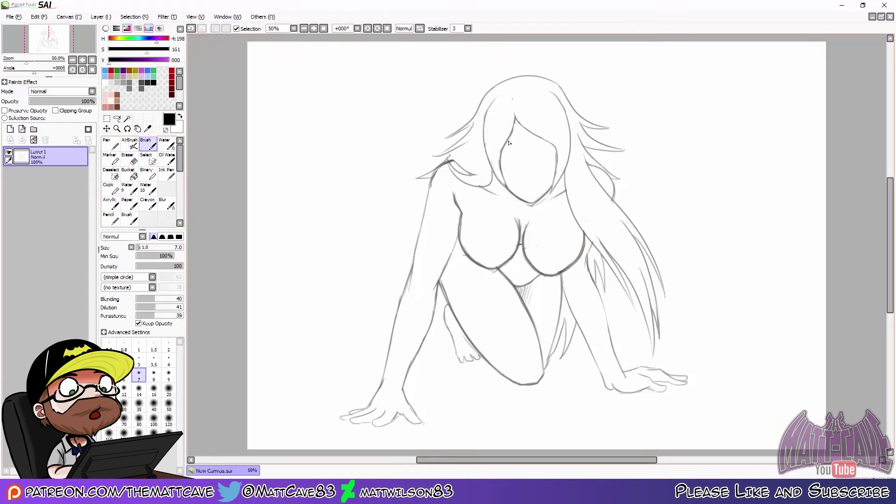
pyautogui.hotkey('ctrl', 'z')
# Sketch the lips and nose on the lower half of the face
pyautogui.moveTo(525, 186)
pyautogui.mouseDown()
pyautogui.moveTo(546, 186)
pyautogui.moveTo(532, 189)
pyautogui.mouseUp()
pyautogui.hotkey('ctrl', 'z')
pyautogui.moveTo(524, 187); pyautogui.dragTo(542, 184)
pyautogui.hotkey('ctrl', 'z')
pyautogui.hotkey('ctrl', 'z')
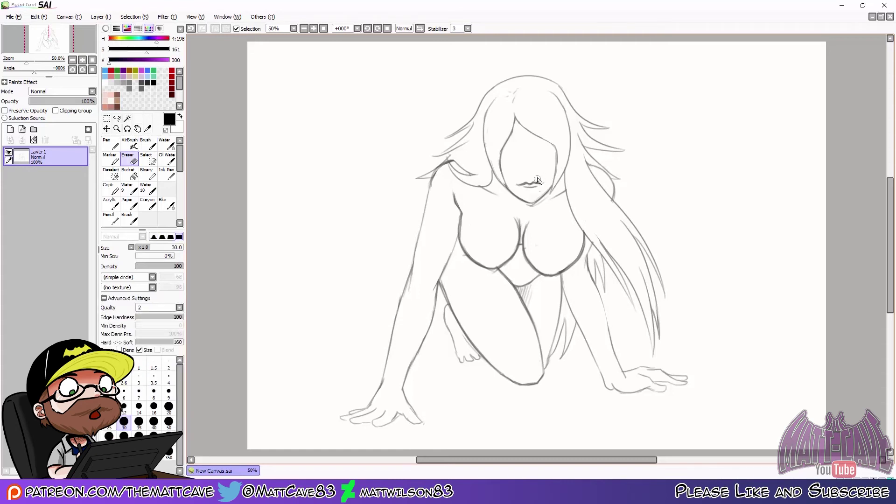
pyautogui.hotkey('ctrl', 'z')
# Sketch the upper lash lines of both eyes beneath the fringe
pyautogui.moveTo(535, 151); pyautogui.dragTo(545, 148)
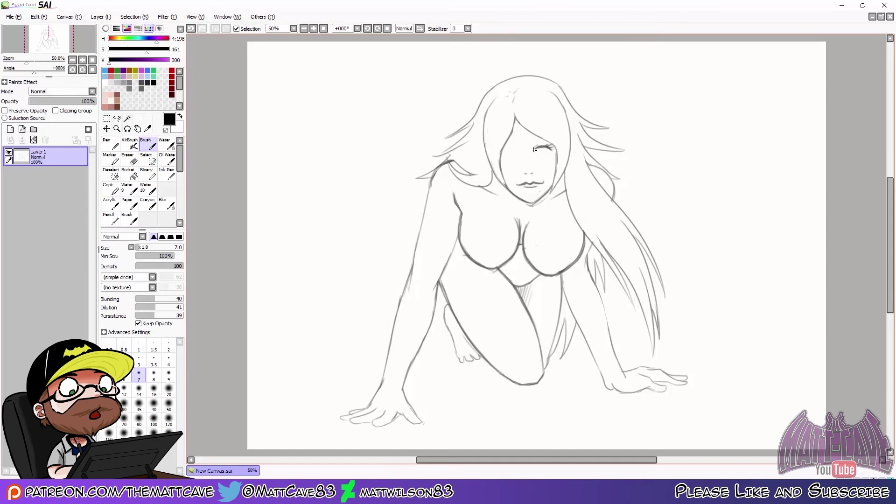
pyautogui.hotkey('ctrl', 'z')
pyautogui.moveTo(516, 148); pyautogui.dragTo(504, 149)
pyautogui.moveTo(479, 116); pyautogui.dragTo(571, 115)
pyautogui.moveTo(502, 59); pyautogui.dragTo(444, 170)
pyautogui.hotkey('ctrl', 'z')
pyautogui.hotkey('ctrl', 'z')
# Erase and redraw the lips with lighter lines and complete both eyes with irises and pupils
pyautogui.press('e')
pyautogui.moveTo(517, 185); pyautogui.dragTo(542, 184)
pyautogui.click(149, 145)
pyautogui.press('e')
pyautogui.moveTo(518, 143); pyautogui.dragTo(506, 154)
pyautogui.click(149, 146)
pyautogui.click(130, 159)
pyautogui.click(149, 147)
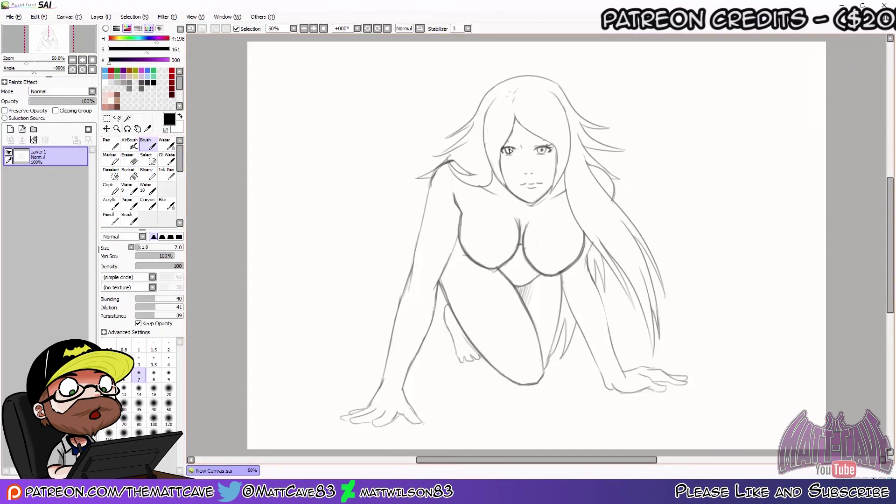
# Add angled eyebrows and redraw the mouth as a slight smile with a lower lip
pyautogui.press('e')
pyautogui.press('b')
pyautogui.moveTo(522, 185); pyautogui.dragTo(541, 182)
pyautogui.hotkey('ctrl', 'z')
pyautogui.hotkey('ctrl', 'z')
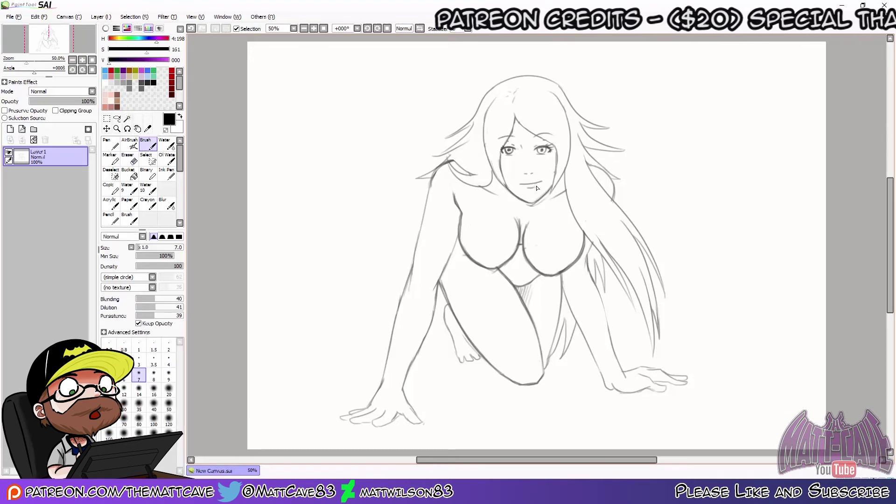
pyautogui.press('e')
pyautogui.press('b')
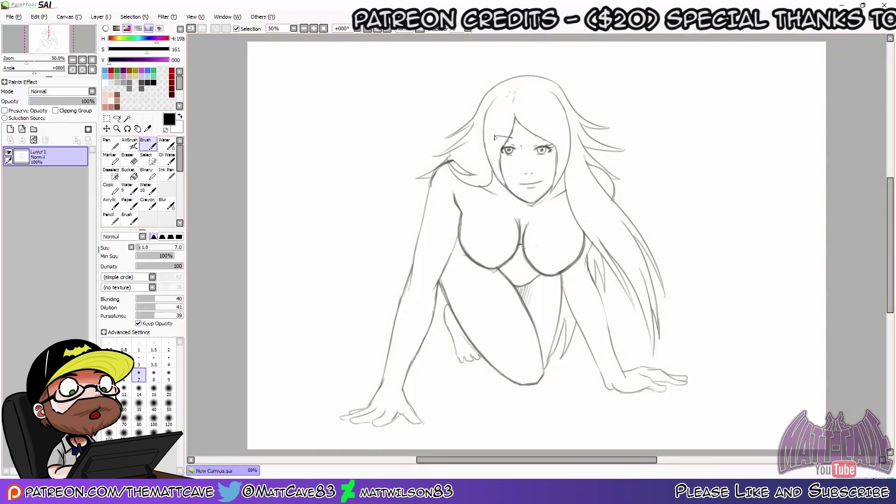
pyautogui.moveTo(529, 187); pyautogui.dragTo(540, 184)
# Create a layer set containing two new empty layers above the sketch layer
pyautogui.click(34, 129)
pyautogui.click(10, 129)
pyautogui.click(10, 129)
# Draw the bikini top's cup edges, neck straps and centre band, plus the waistline of the bottoms
pyautogui.moveTo(461, 237); pyautogui.dragTo(492, 177)
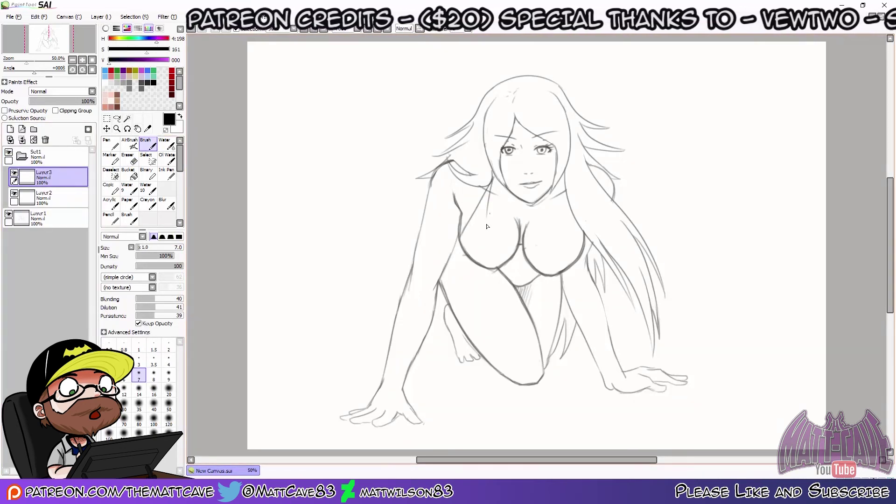
pyautogui.moveTo(537, 265)
pyautogui.mouseDown()
pyautogui.moveTo(554, 190)
pyautogui.moveTo(584, 233)
pyautogui.mouseUp()
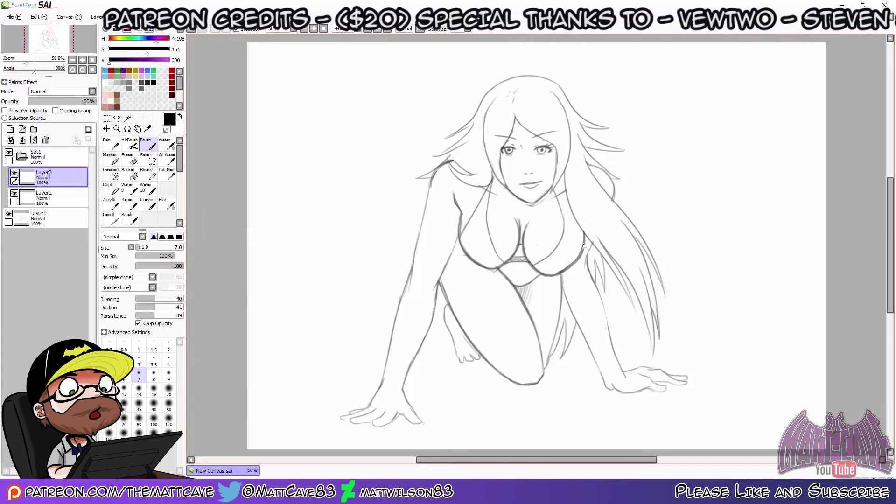
pyautogui.moveTo(502, 270)
pyautogui.mouseDown()
pyautogui.moveTo(539, 272)
pyautogui.moveTo(508, 274)
pyautogui.moveTo(517, 275)
pyautogui.mouseUp()
pyautogui.moveTo(523, 285); pyautogui.dragTo(543, 262)
# Shade both bikini cups with loose, roughly vertical hatching lines
pyautogui.moveTo(553, 273); pyautogui.dragTo(554, 255)
pyautogui.moveTo(560, 267); pyautogui.dragTo(564, 205)
pyautogui.moveTo(567, 263); pyautogui.dragTo(573, 217)
pyautogui.moveTo(476, 262); pyautogui.dragTo(489, 183)
pyautogui.moveTo(469, 256); pyautogui.dragTo(483, 209)
# Sketch loose ground strokes beneath the planted hand on the far-thigh side
pyautogui.moveTo(433, 421); pyautogui.dragTo(423, 424)
pyautogui.moveTo(413, 427); pyautogui.dragTo(390, 425)
pyautogui.moveTo(357, 423); pyautogui.dragTo(304, 421)
pyautogui.moveTo(343, 417); pyautogui.dragTo(317, 416)
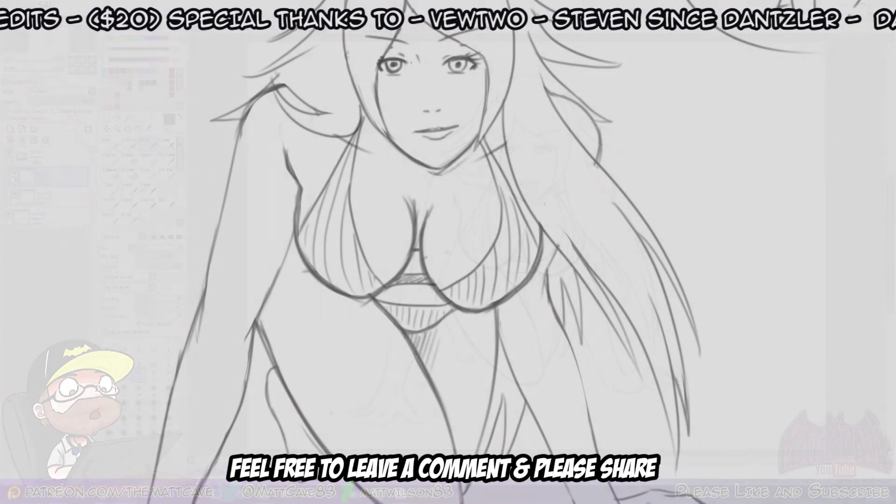